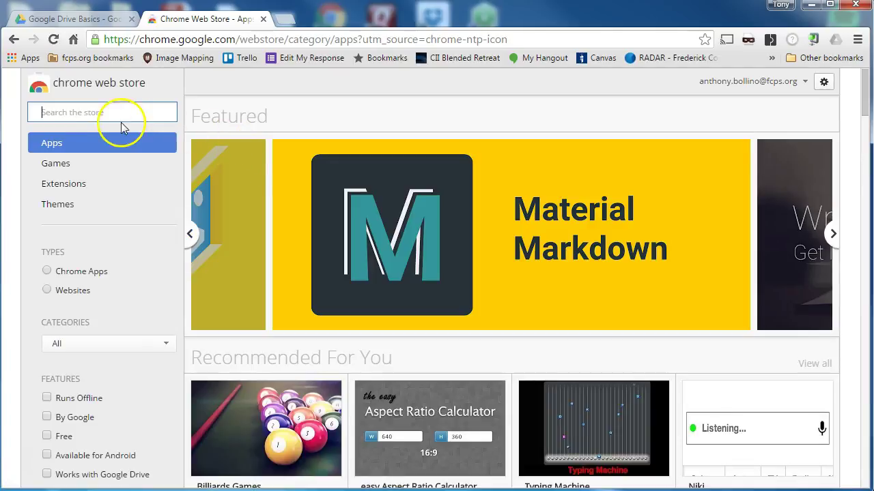
- Type 'Google Train' in the store search box and run the Google Training for Apps search
click(107, 113)
click(75, 116)
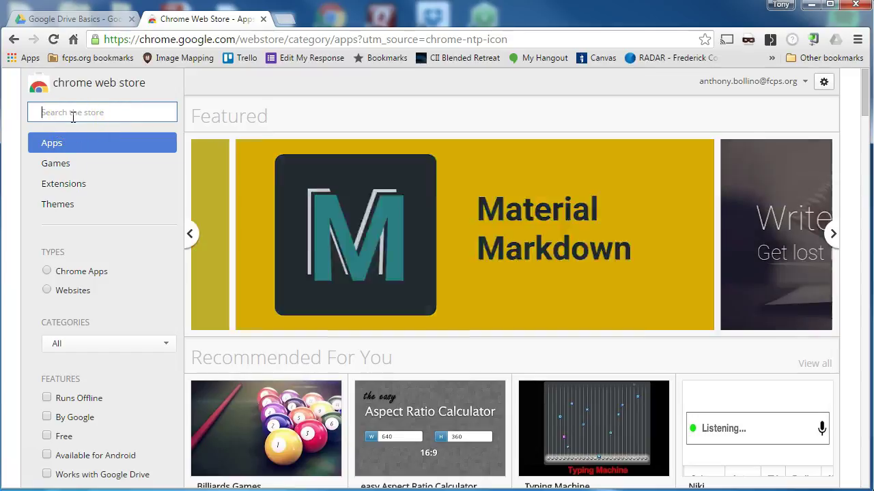
click(447, 289)
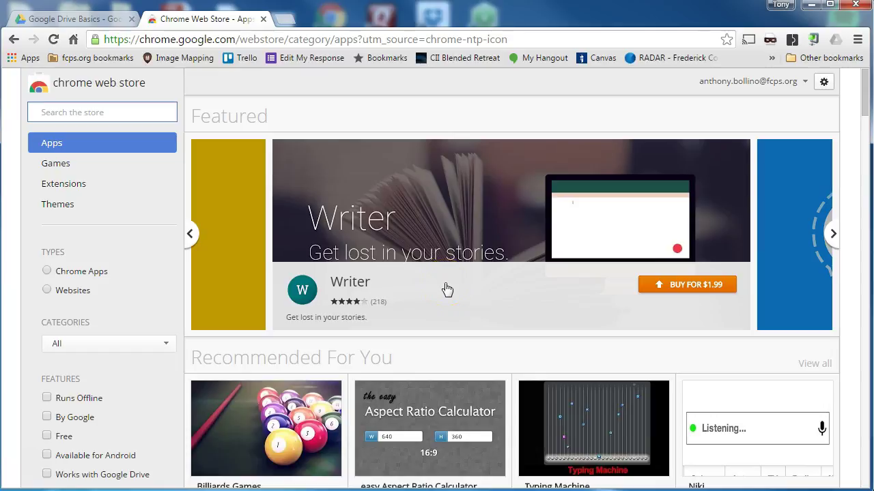
text(Google Training for Apps)
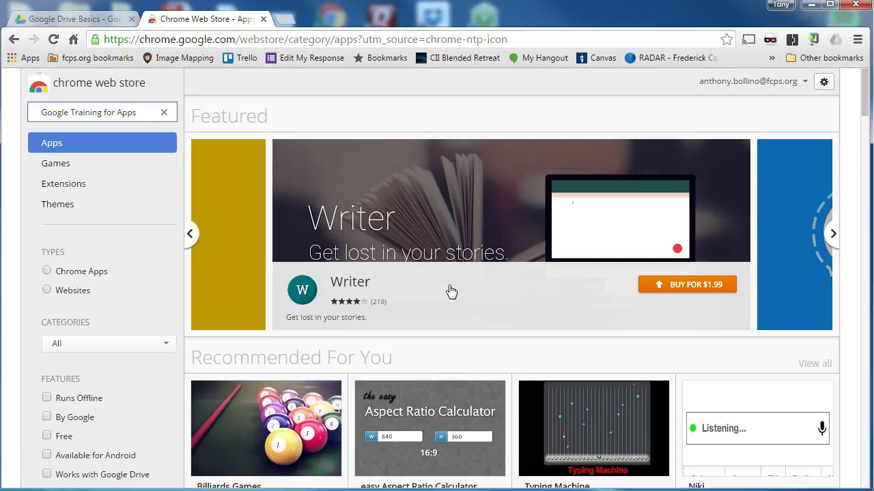
click(139, 114)
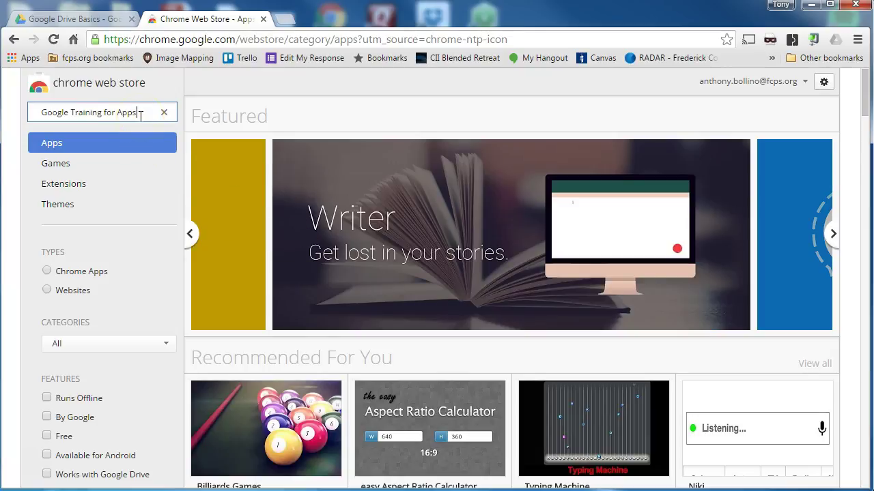
key(Return)
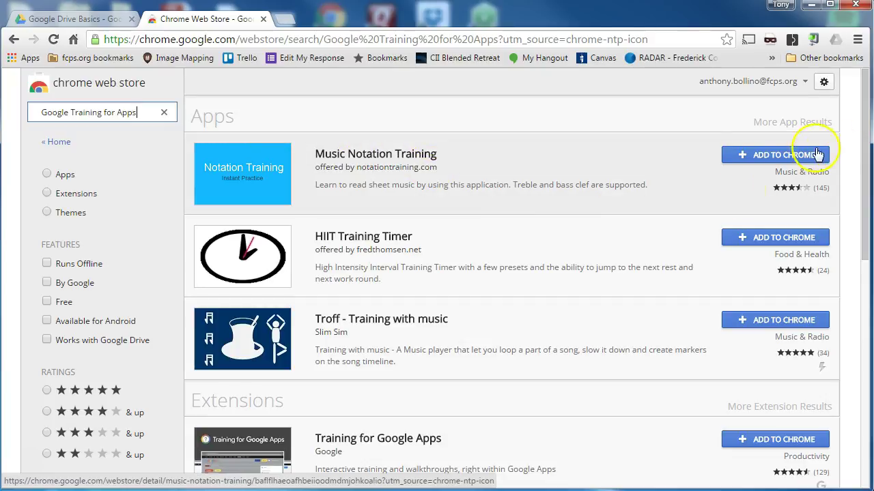
- Install the Training for Google Apps extension from the Extensions results and dismiss the added notice
click(864, 121)
drag(864, 121, 846, 234)
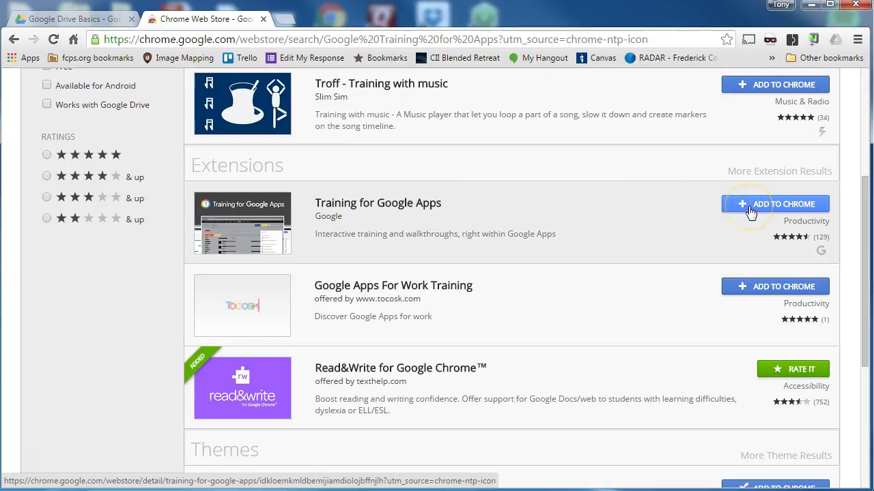
click(751, 212)
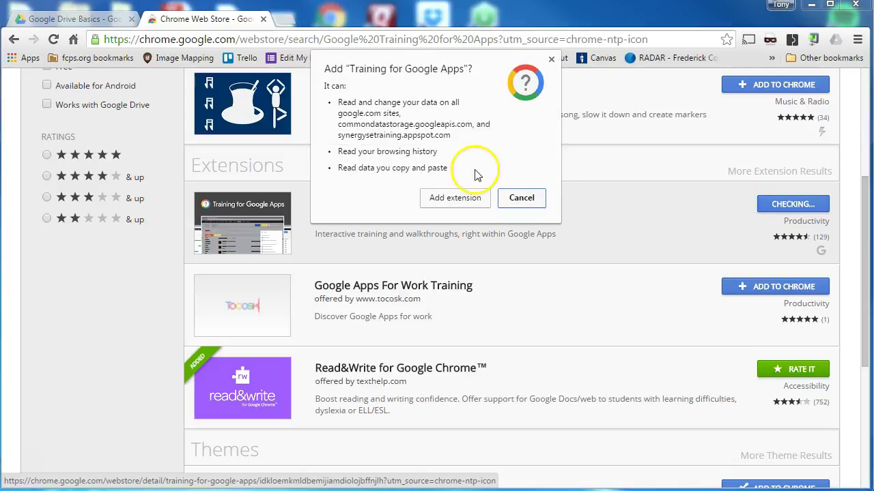
click(453, 203)
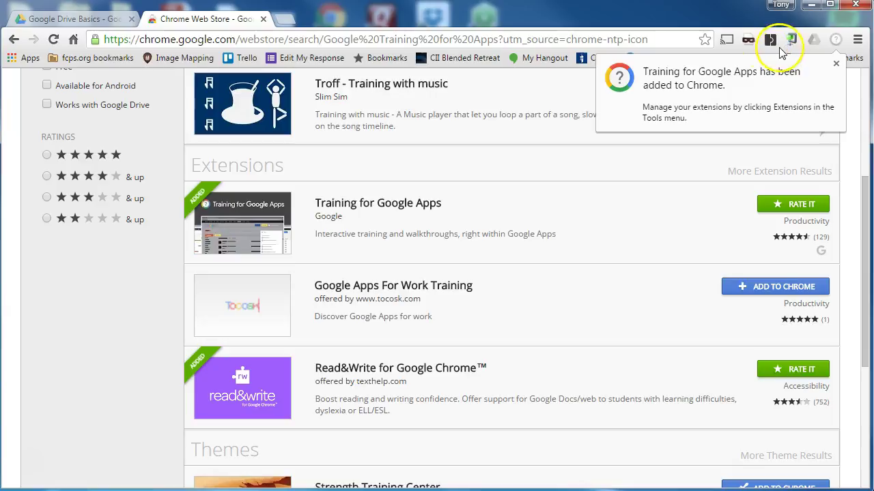
click(837, 65)
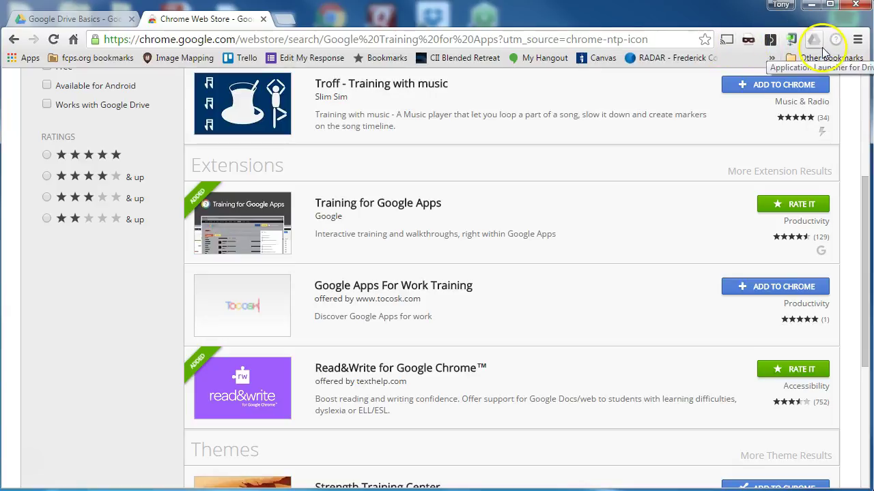
- In the Google Drive Basics folder, decline What's New and open the Training for Google Apps panel
click(83, 20)
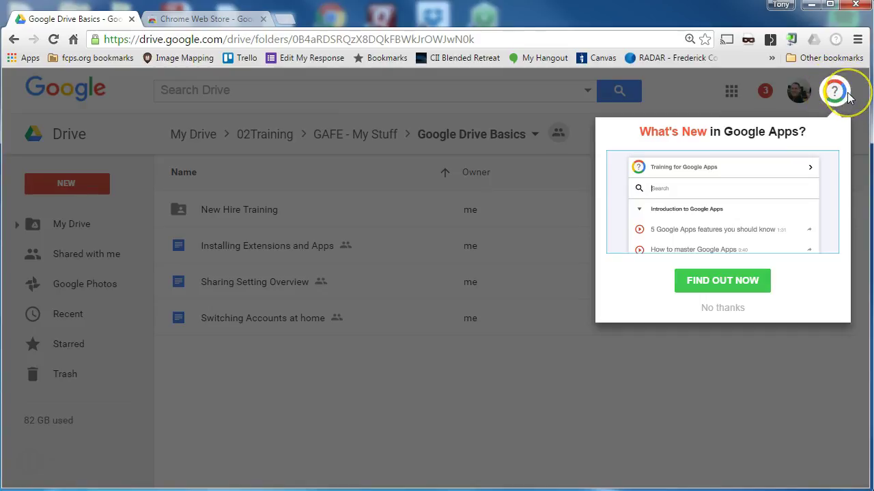
click(734, 309)
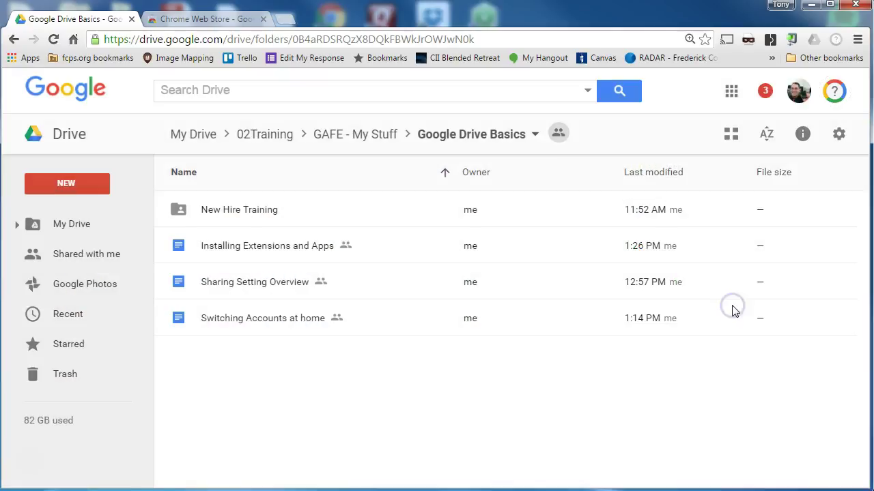
click(833, 102)
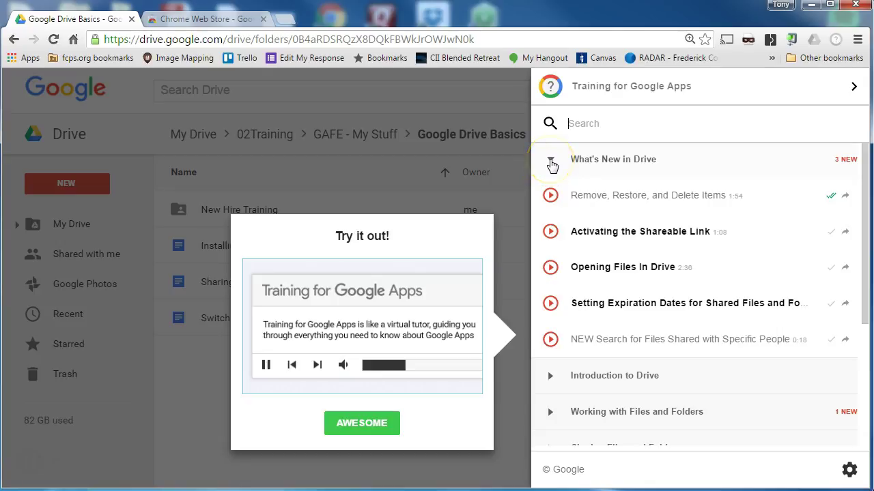
- Collapse What's New in Drive, then expand and collapse the Introduction to Drive lessons
click(550, 163)
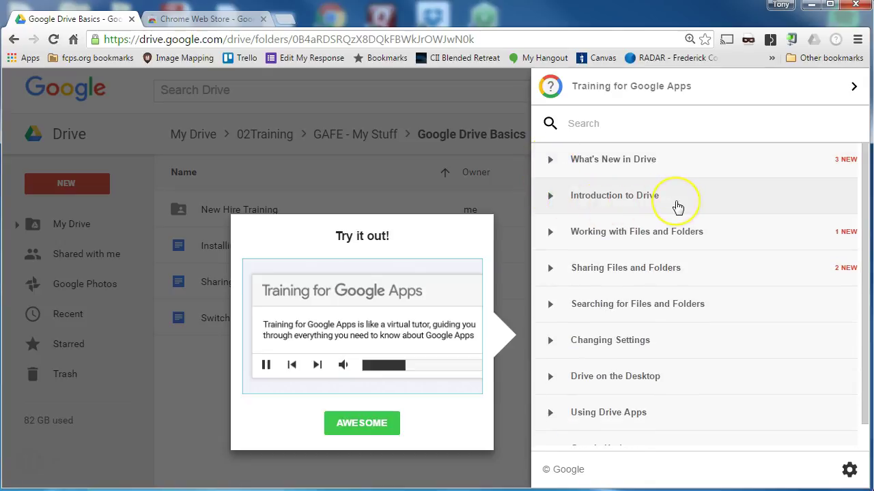
click(676, 204)
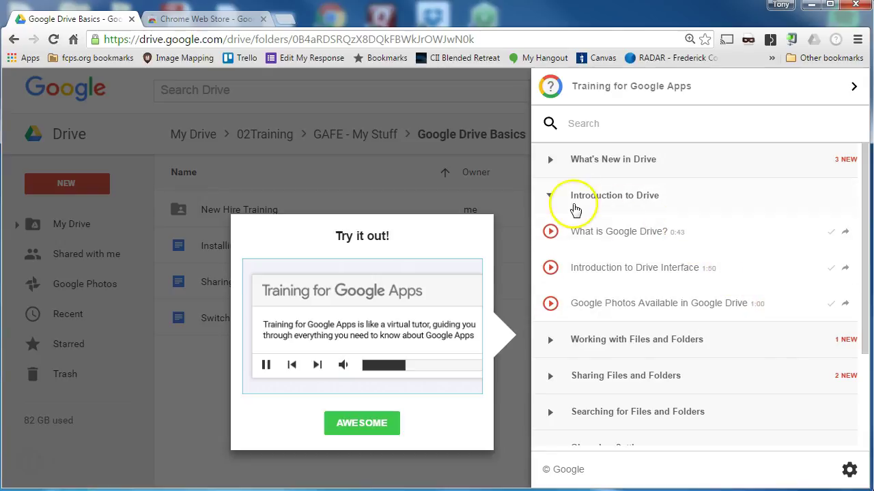
click(554, 196)
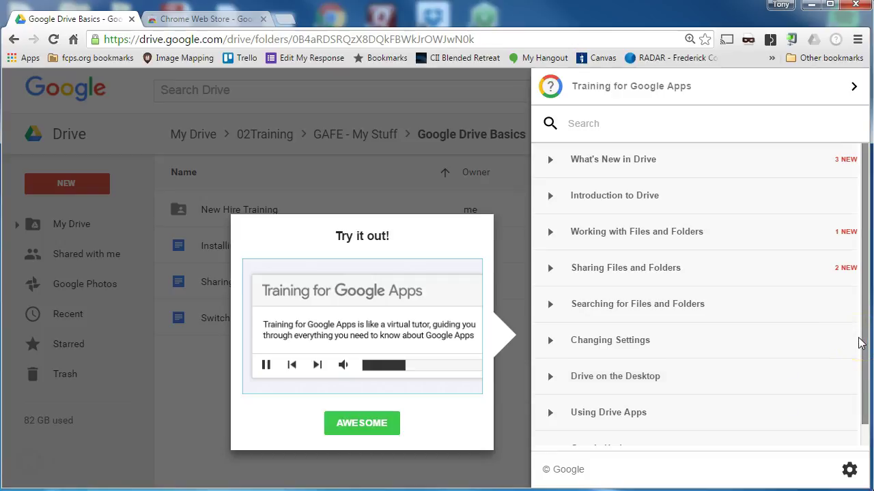
- Open the training lessons panel on the Chrome Extensions for Teachers presentation and focus its lesson search
click(355, 19)
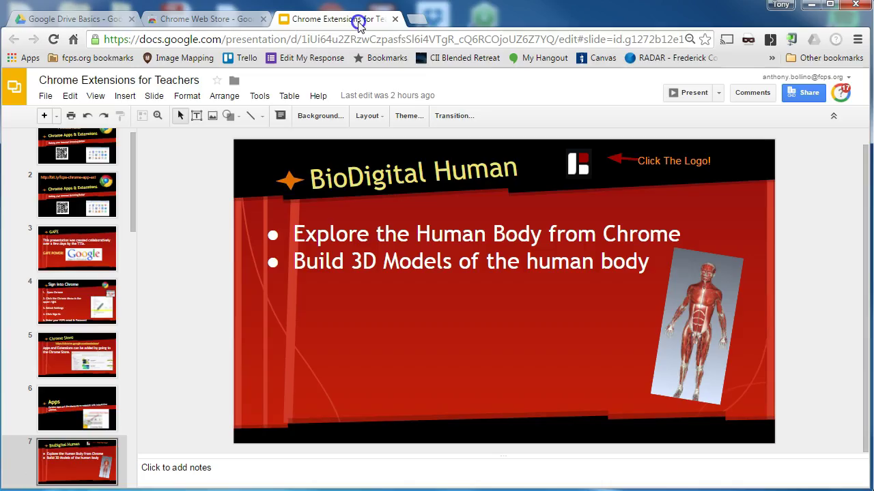
click(841, 96)
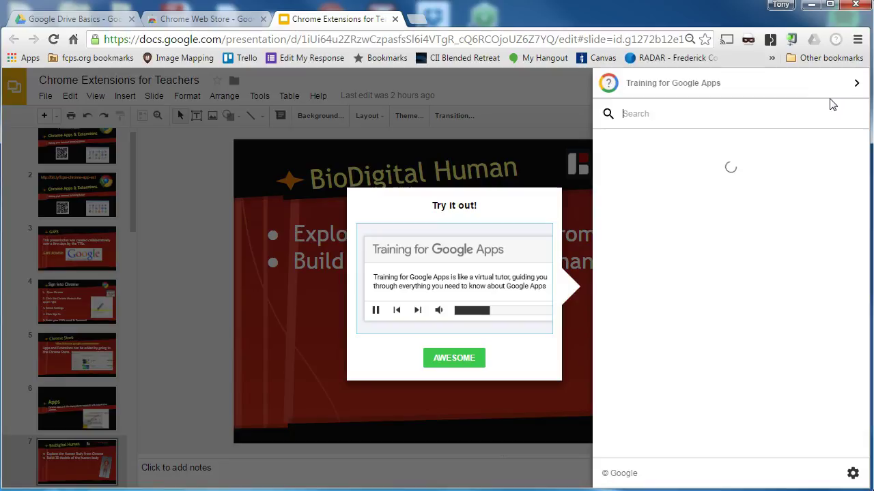
click(676, 115)
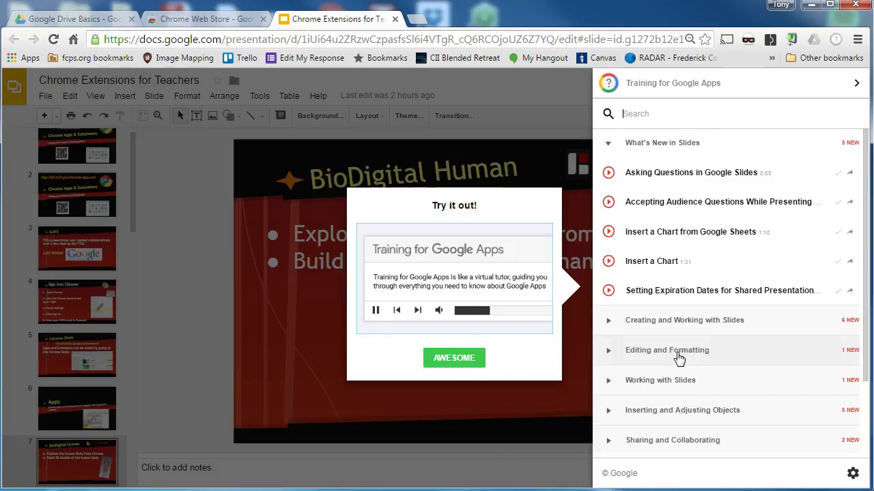
- Replace the Web Store search text with 'Bio' and choose the 'biodigital human' suggestion
click(217, 22)
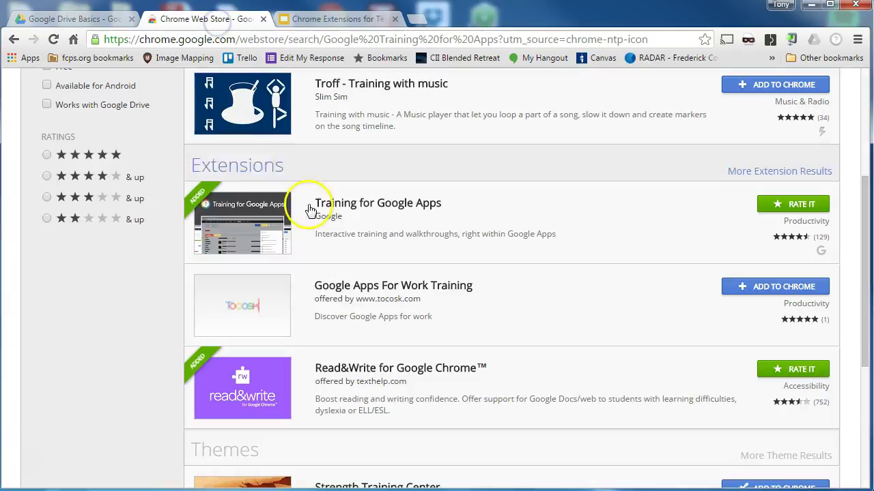
drag(865, 238, 865, 102)
drag(144, 112, 19, 111)
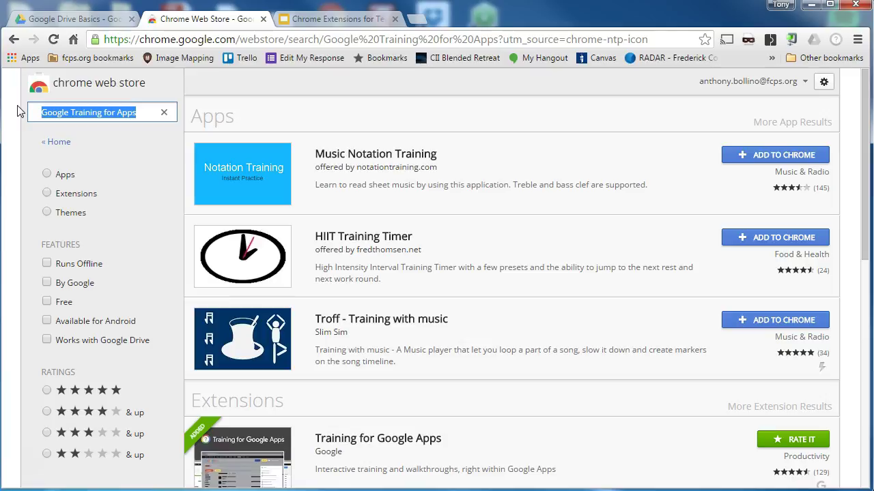
text(Bio)
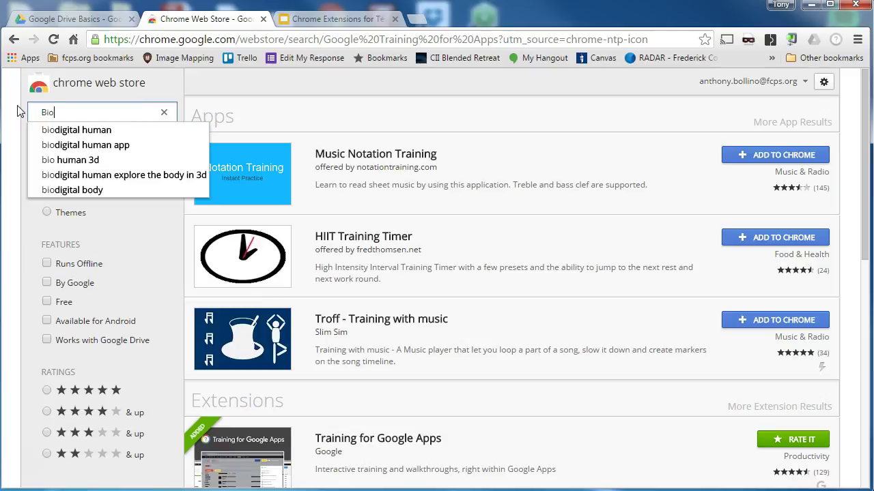
click(88, 130)
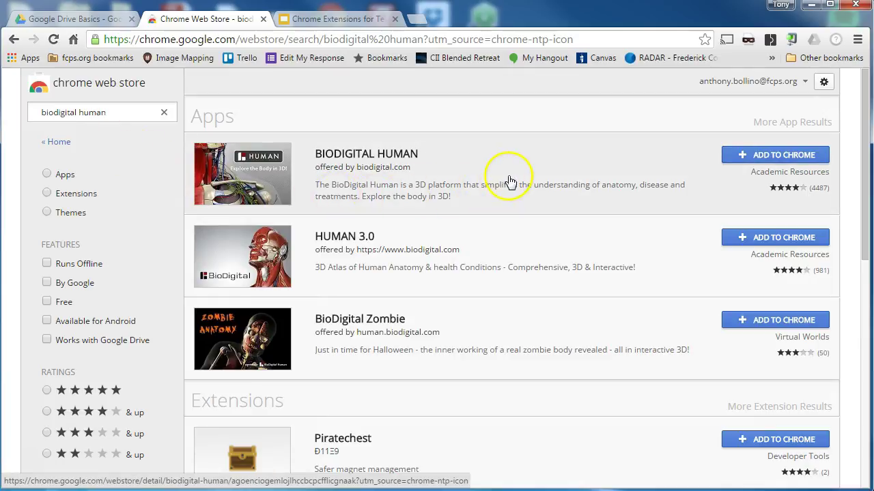
- Add the BIODIGITAL HUMAN app to Chrome and confirm with Add app
click(730, 159)
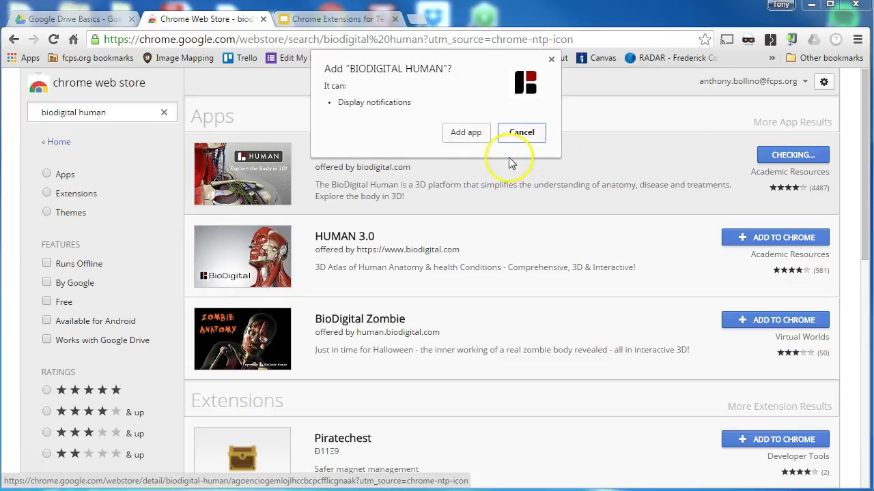
click(467, 135)
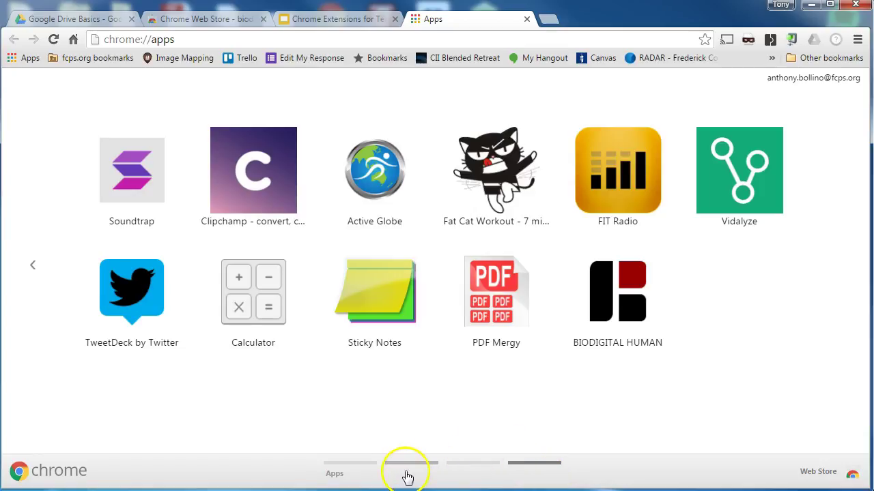
- Find BIODIGITAL HUMAN on the last Apps page and drag it onto the first page
click(407, 477)
click(348, 473)
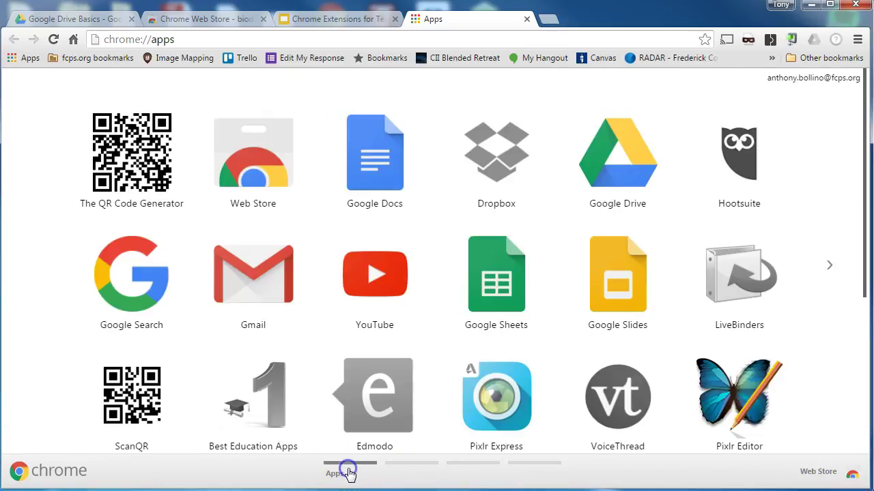
click(402, 471)
click(479, 474)
click(523, 473)
click(616, 310)
drag(616, 310, 436, 293)
drag(1, 300, 500, 185)
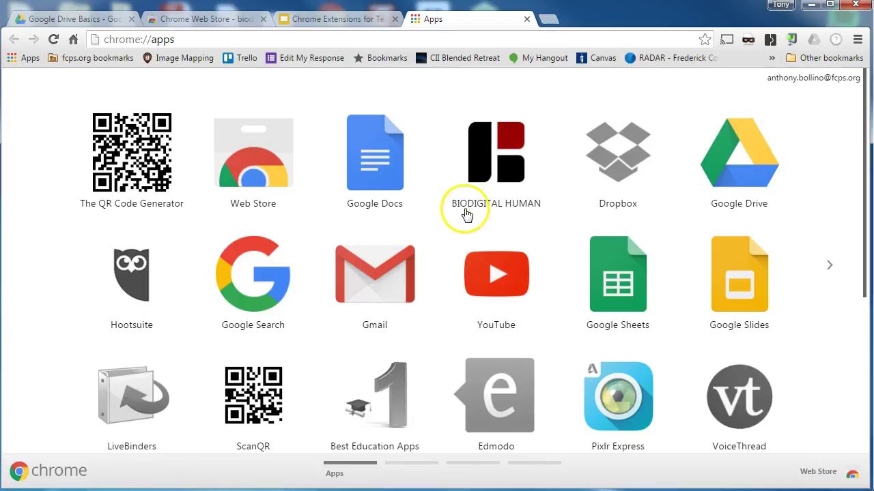
- Launch BIODIGITAL HUMAN from the Apps page and log in with a Google account
click(490, 168)
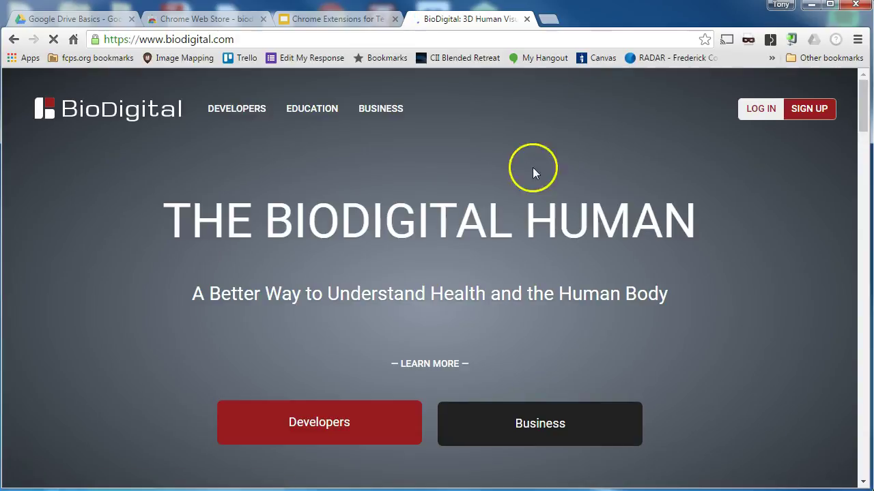
click(758, 109)
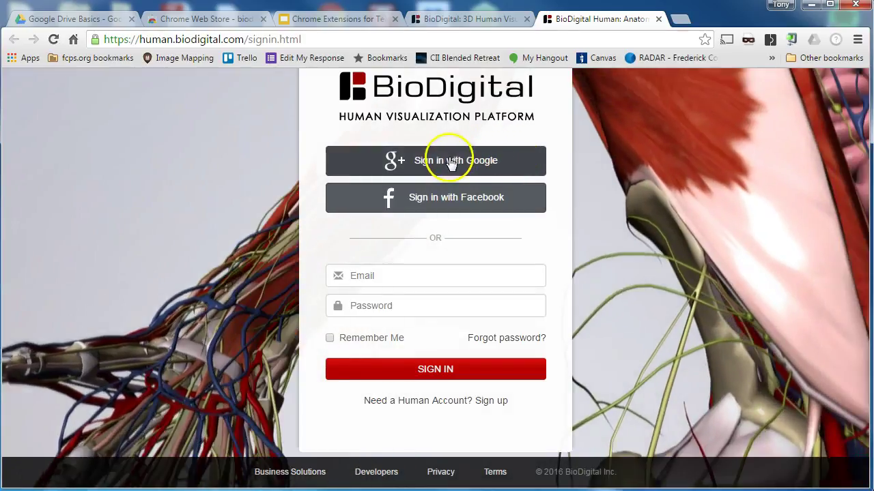
click(449, 160)
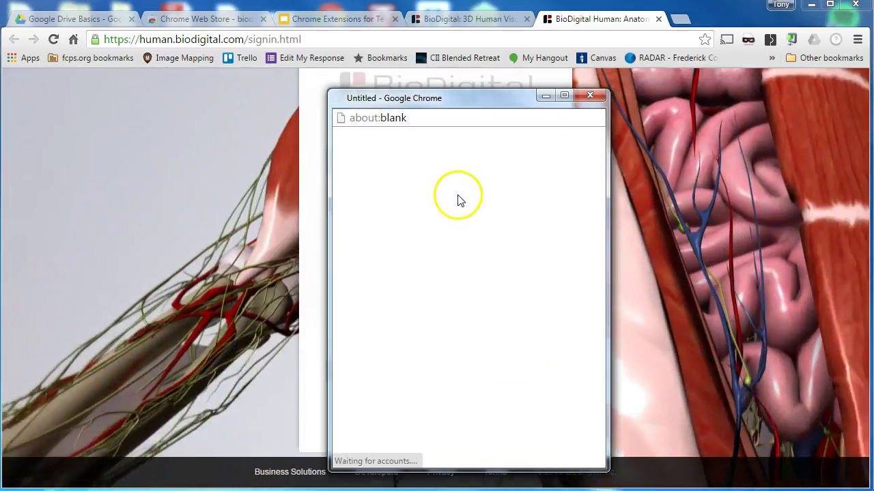